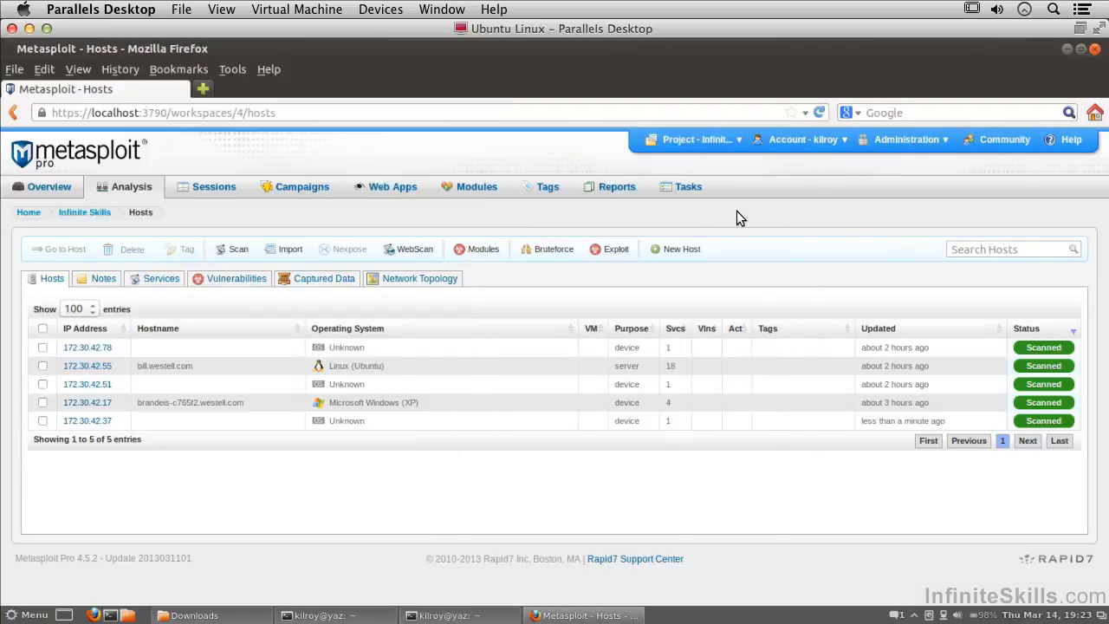
Open the Infinite Skills project's data import form and look over its upload and automatic tagging options.
{"action": "left_click", "coordinate": [303, 249]}
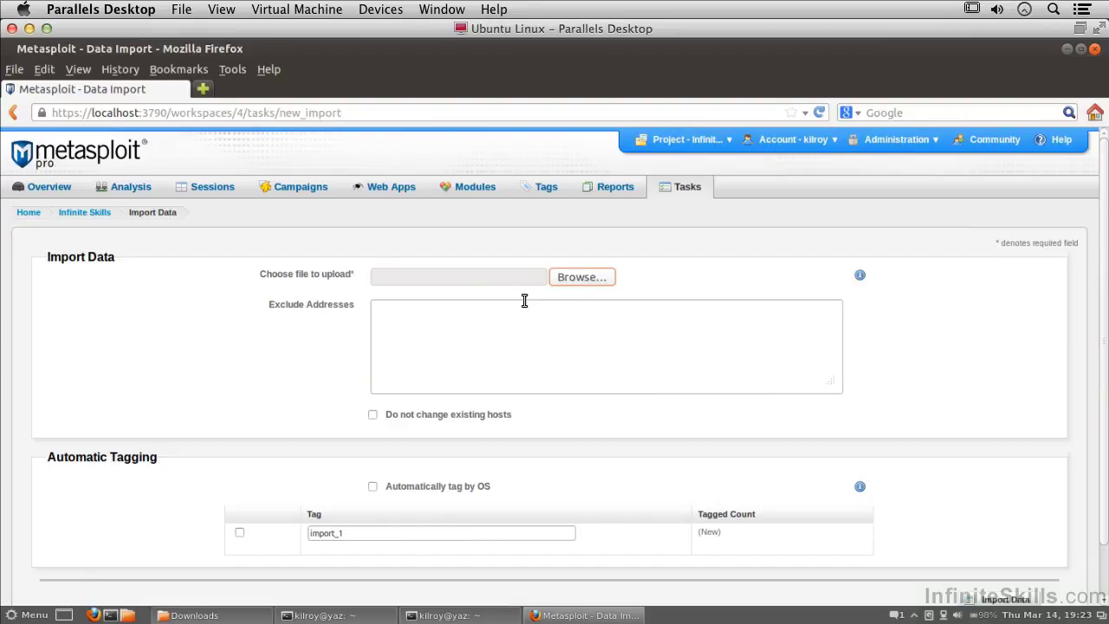
{"action": "scroll", "coordinate": [525, 300], "scroll_direction": "down", "scroll_amount": 1}
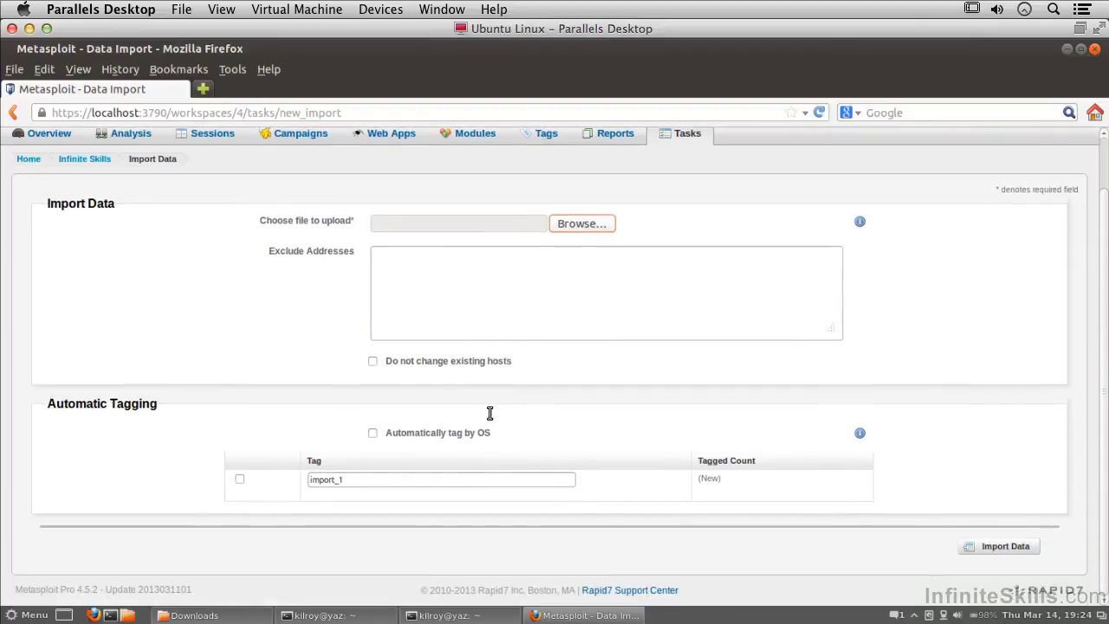
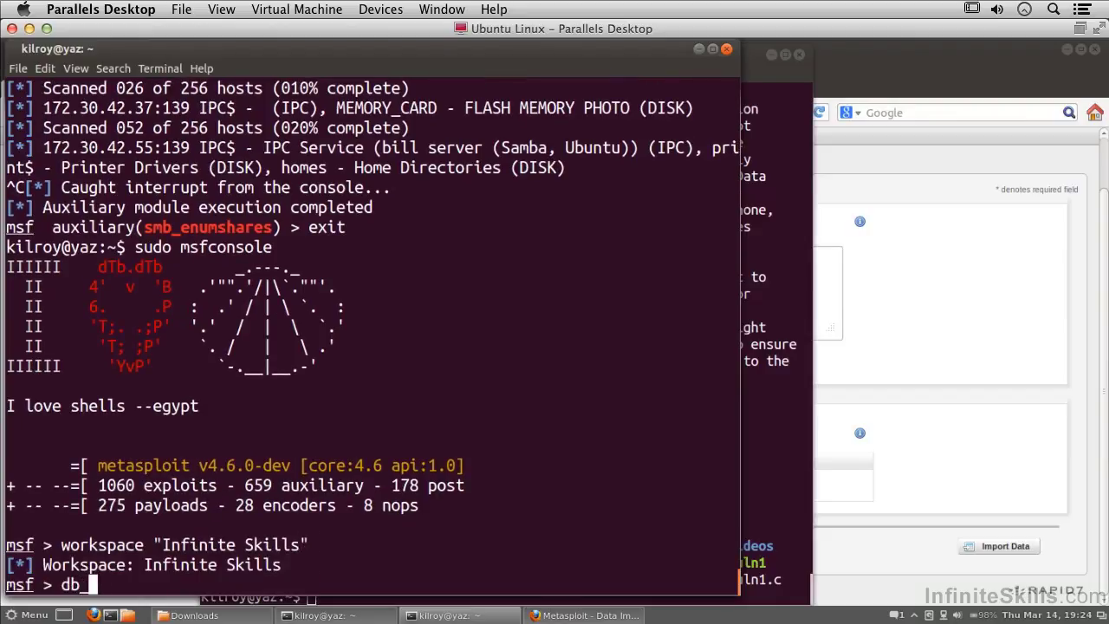
In the msfconsole terminal, import the Nessus results file nr.nessus.v1 from the home directory with db_import.
{"action": "type", "text": "ort /hom"}
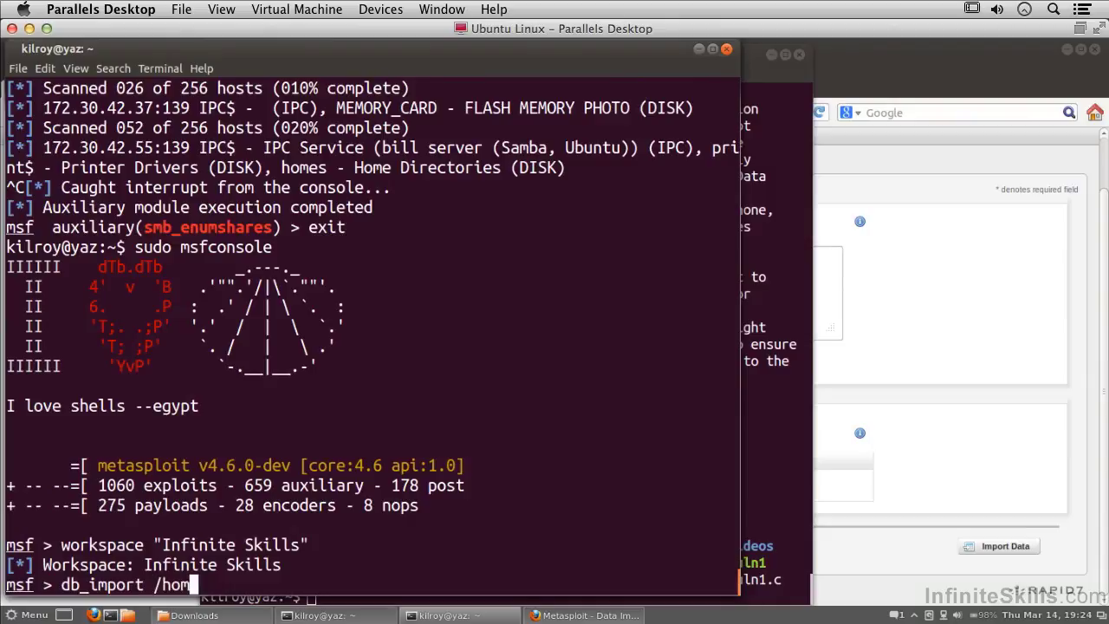
{"action": "type", "text": "e/kilroy/nr.nessus.v1"}
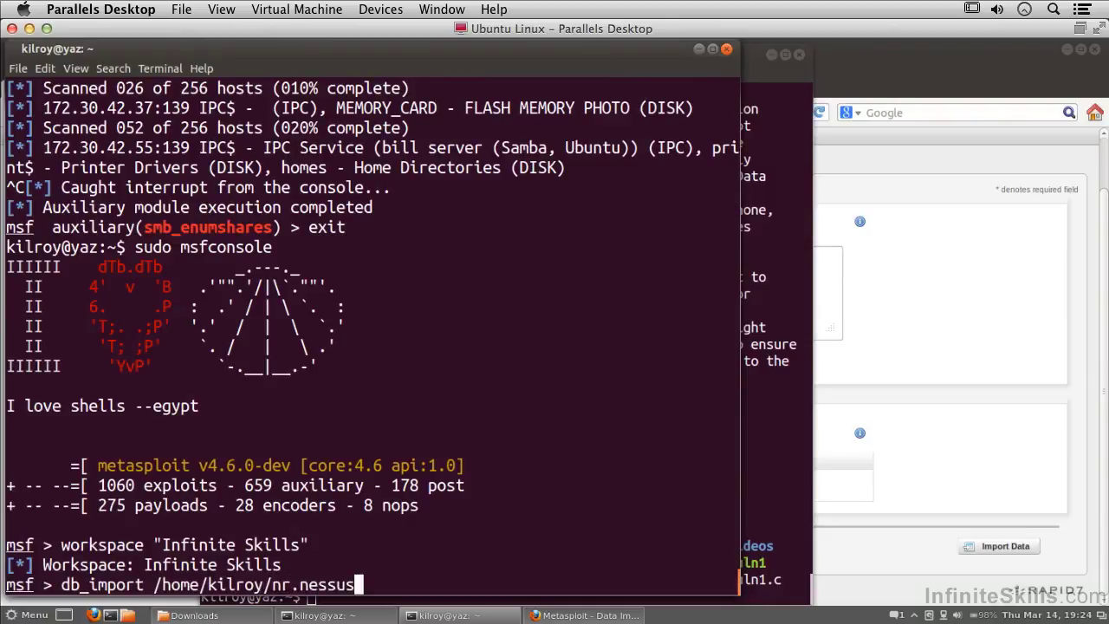
{"action": "key", "text": "Return"}
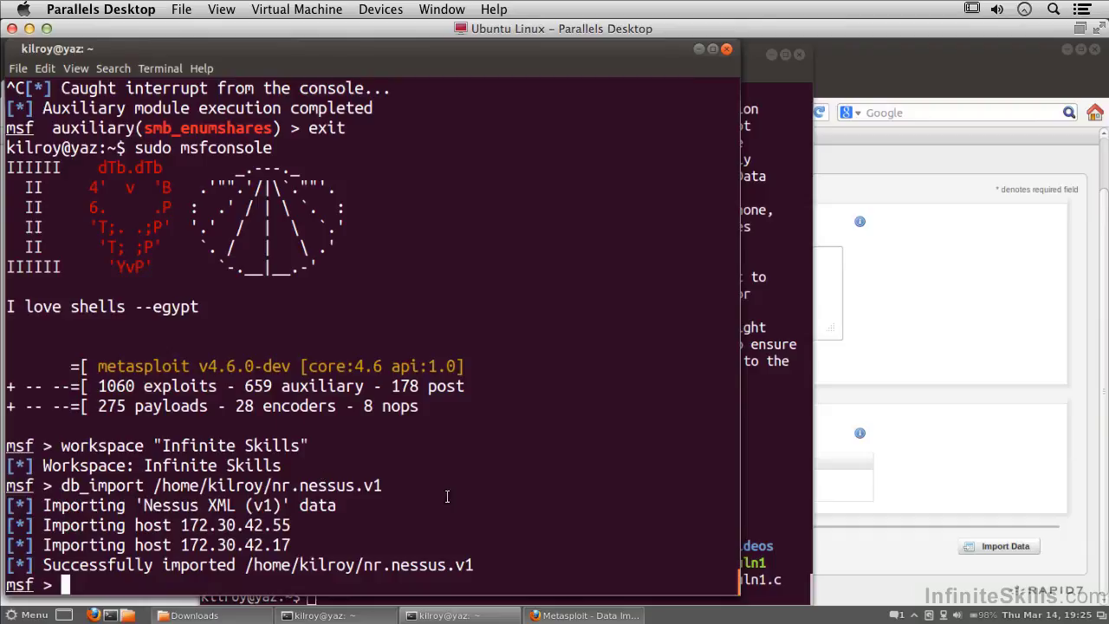
List the workspace's hosts and services in the console with the hosts and services commands.
{"action": "type", "text": "hosts"}
{"action": "key", "text": "Return"}
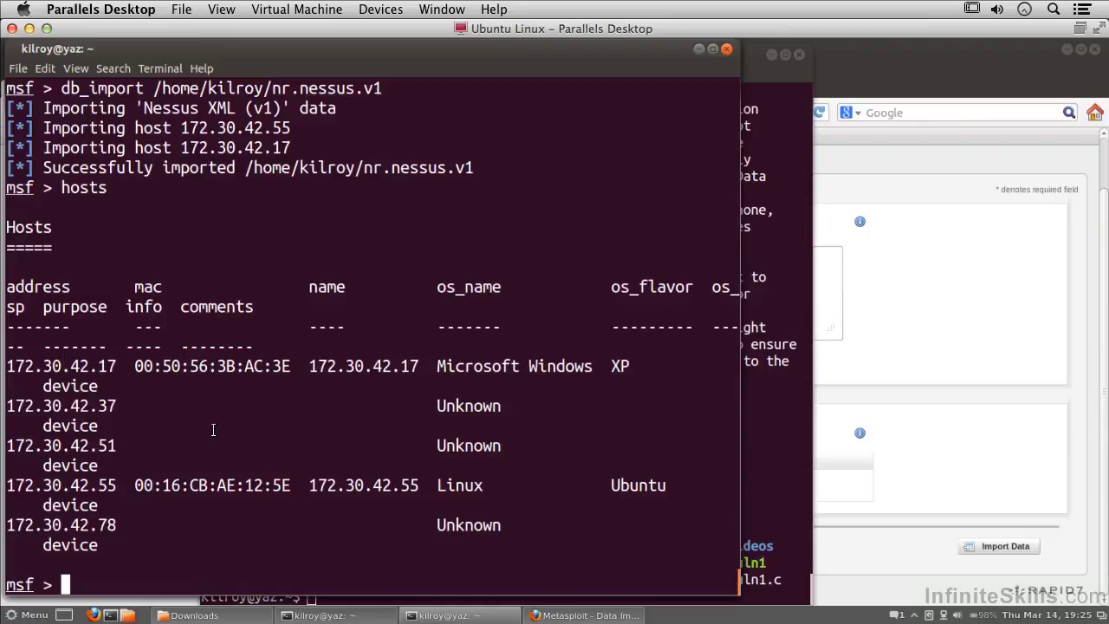
{"action": "type", "text": "service"}
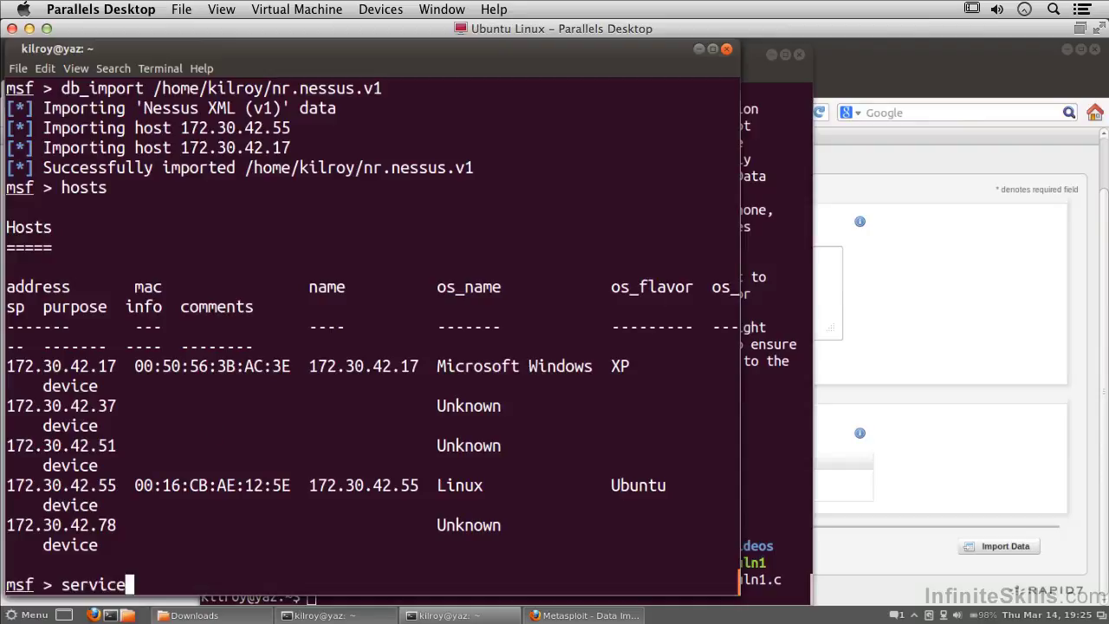
{"action": "type", "text": "s"}
{"action": "key", "text": "Return"}
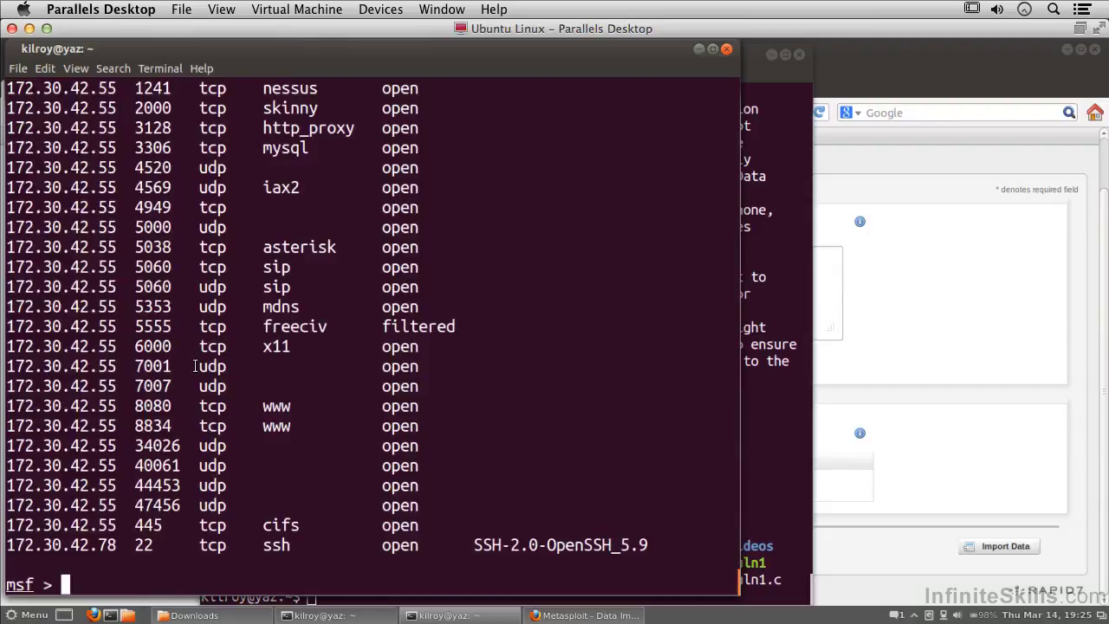
List the workspace's vulnerabilities with the vulns command and examine the entries for host 172.30.42.55.
{"action": "type", "text": "vulns"}
{"action": "key", "text": "Return"}
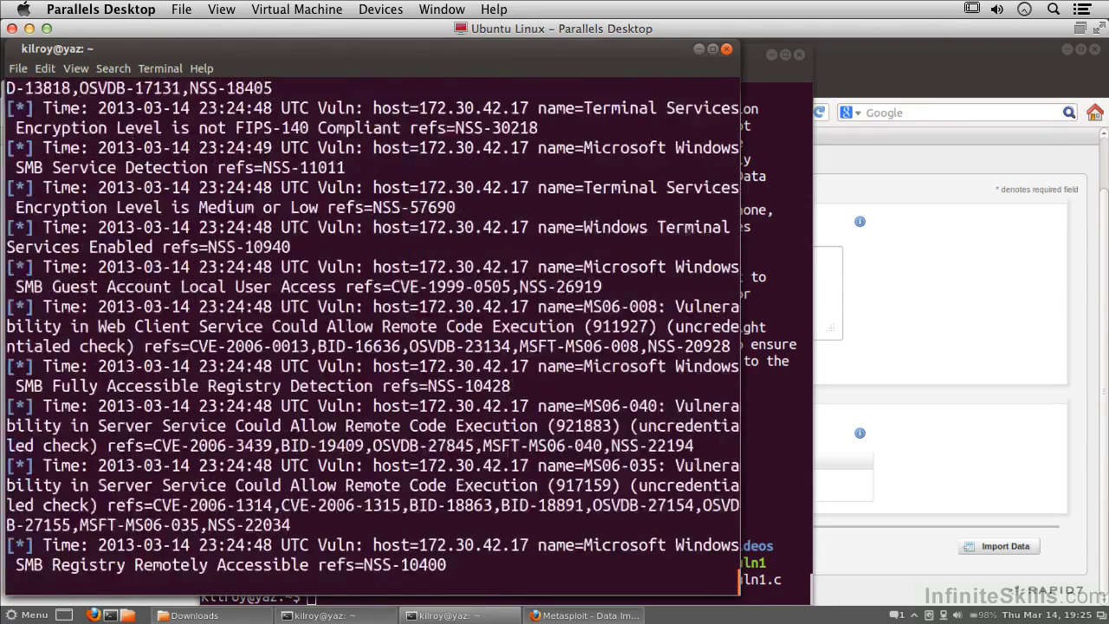
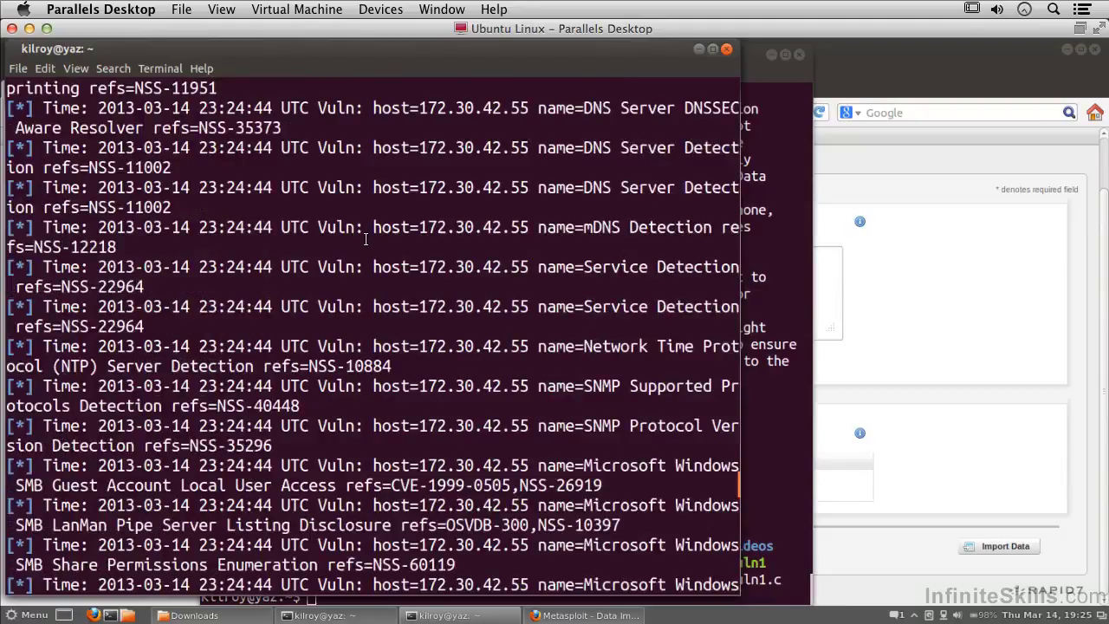
{"action": "scroll", "coordinate": [366, 239], "scroll_direction": "up", "scroll_amount": 6}
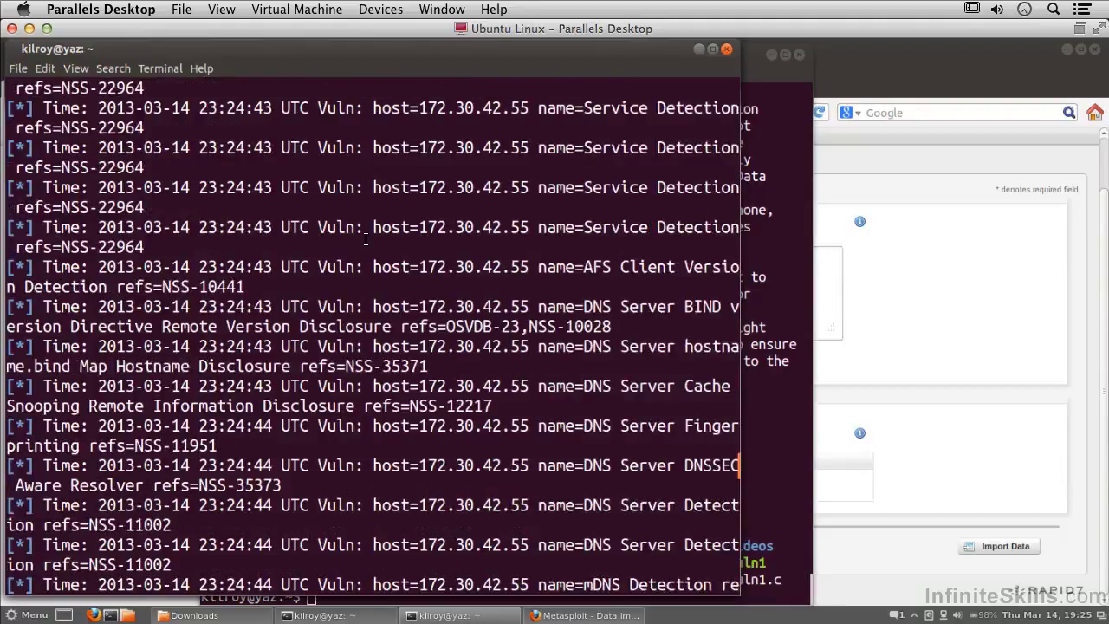
{"action": "scroll", "coordinate": [366, 239], "scroll_direction": "up", "scroll_amount": 4}
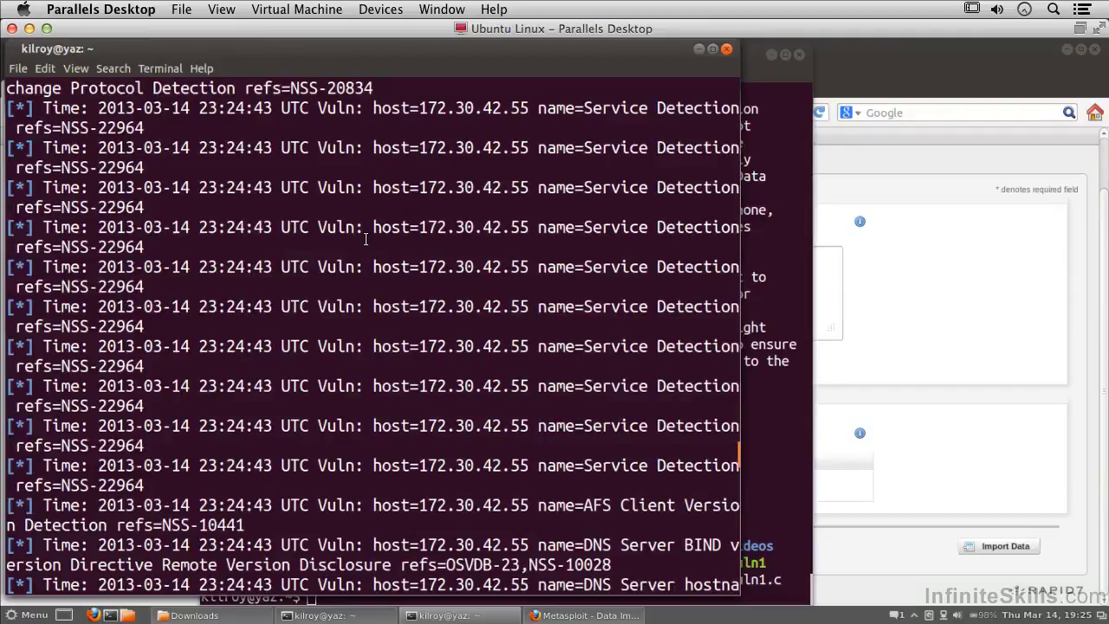
{"action": "scroll", "coordinate": [365, 239], "scroll_direction": "up", "scroll_amount": 6}
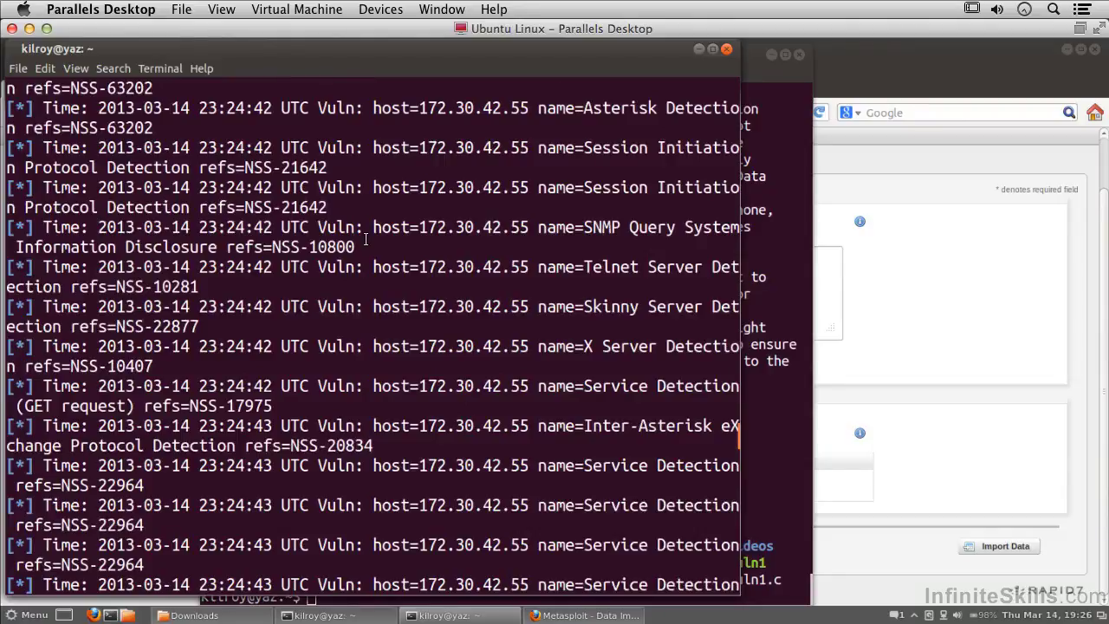
{"action": "scroll", "coordinate": [366, 239], "scroll_direction": "up", "scroll_amount": 5}
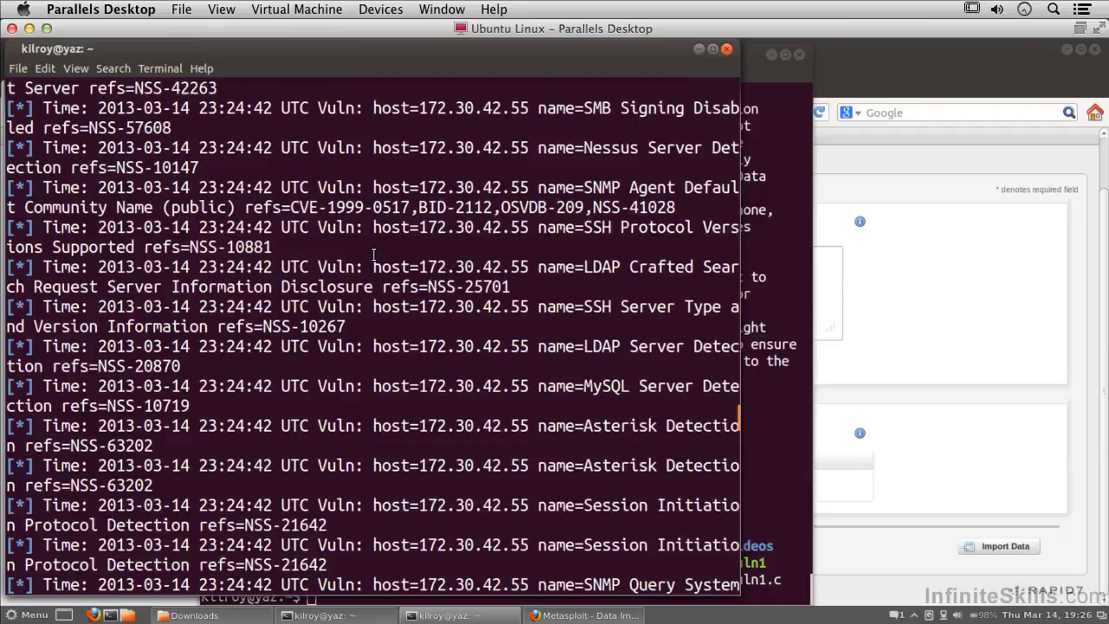
{"action": "scroll", "coordinate": [374, 254], "scroll_direction": "down", "scroll_amount": 10}
Switch to Metasploit Pro in Firefox, open the project's vulnerabilities list and examine the findings and references for host 172.30.42.55.
{"action": "left_click", "coordinate": [894, 263]}
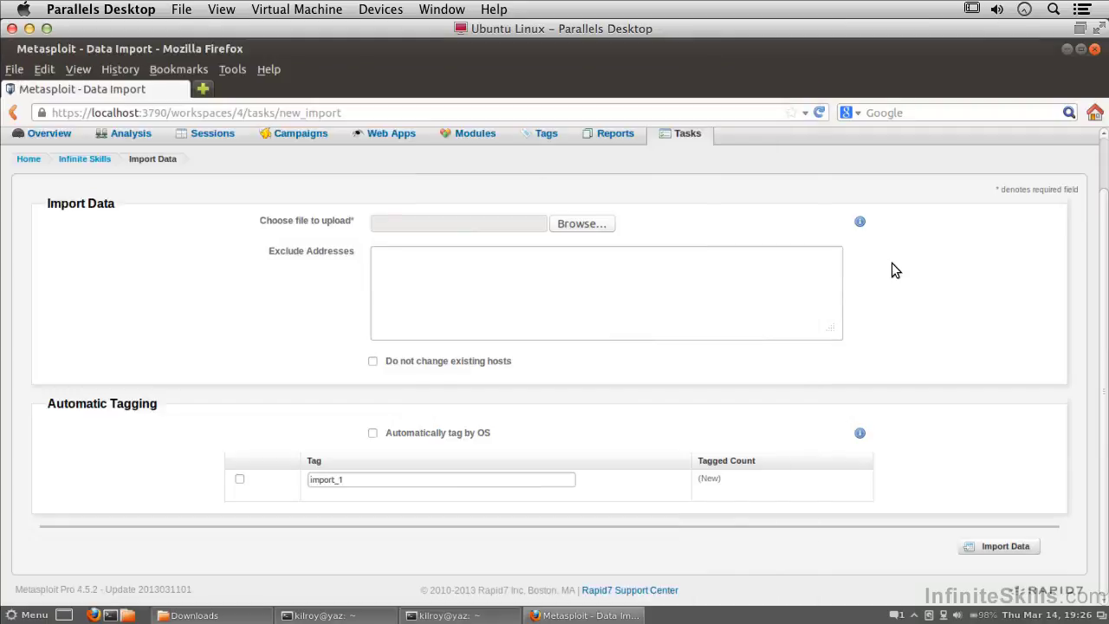
{"action": "left_click", "coordinate": [94, 159]}
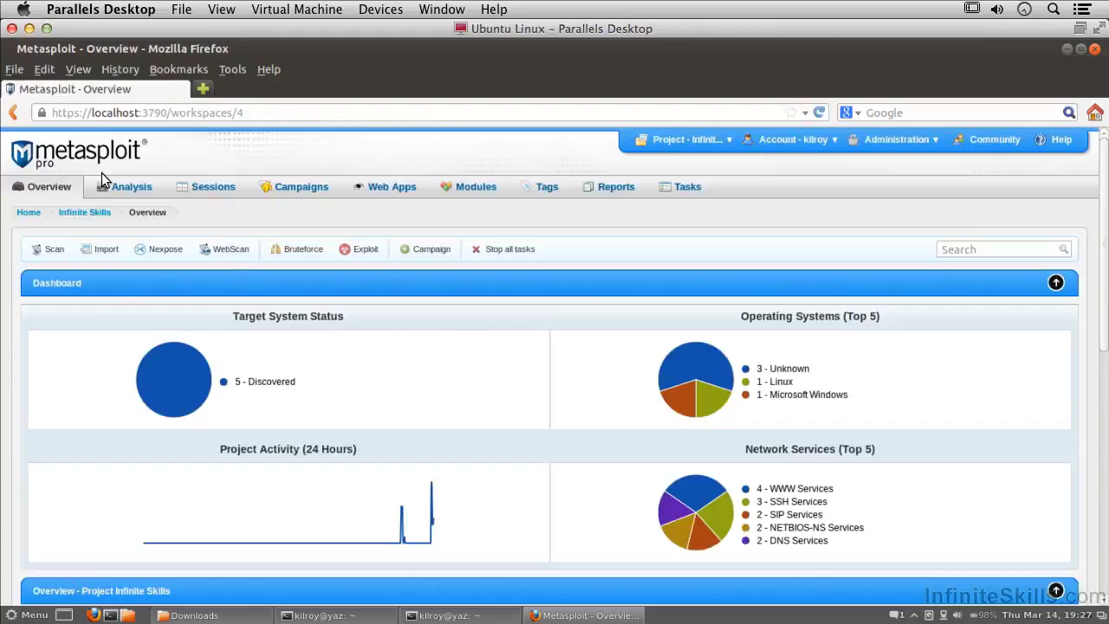
{"action": "mouse_move", "coordinate": [126, 188]}
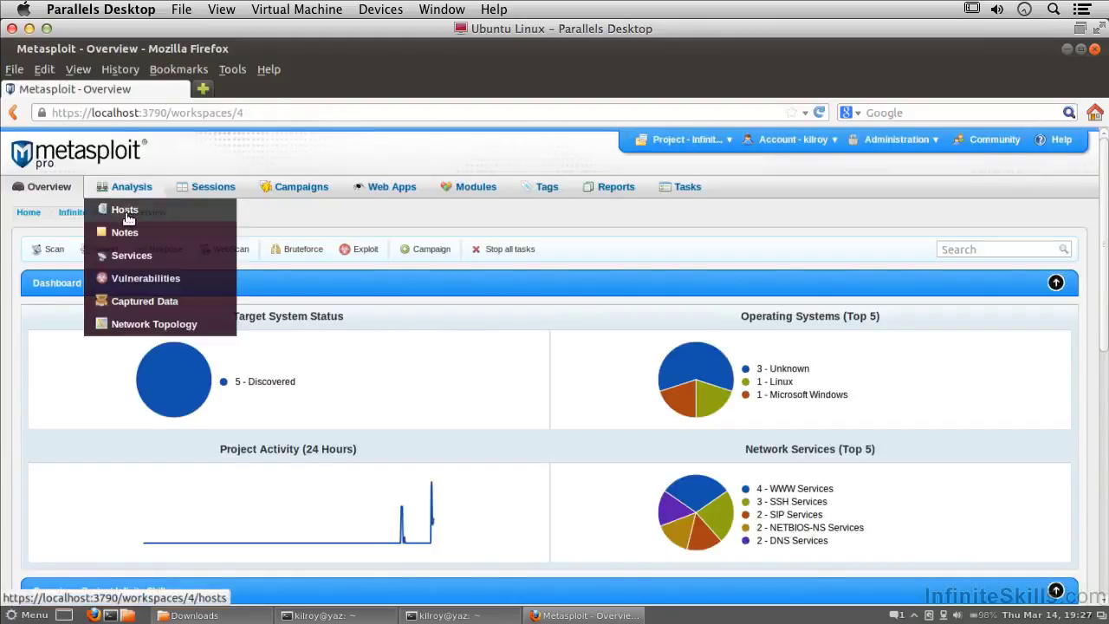
{"action": "left_click", "coordinate": [152, 279]}
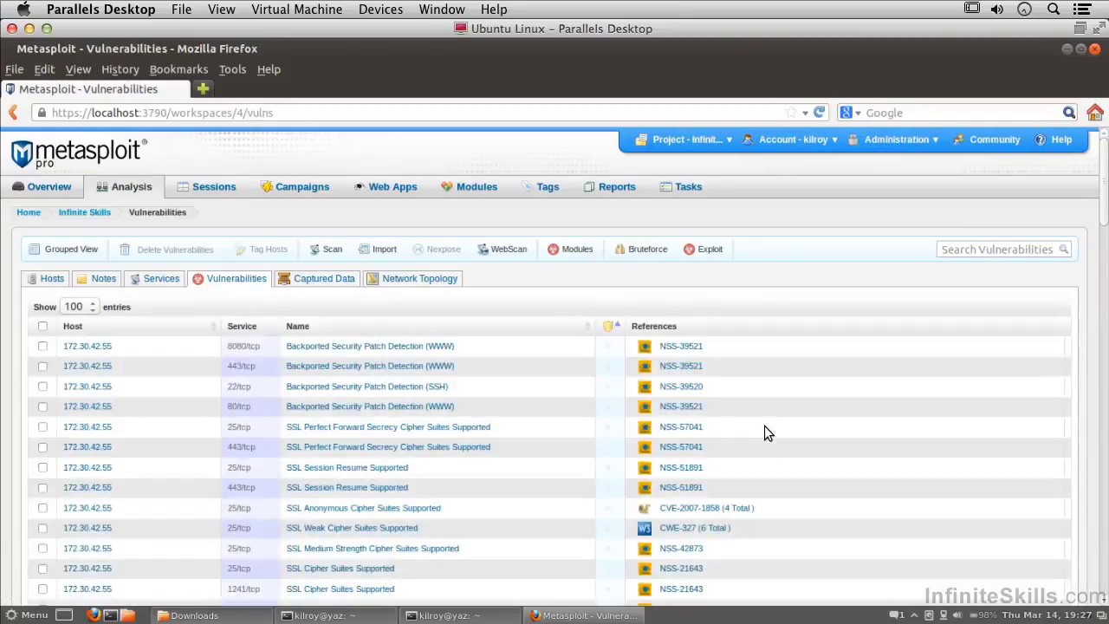
{"action": "scroll", "coordinate": [764, 426], "scroll_direction": "down", "scroll_amount": 10}
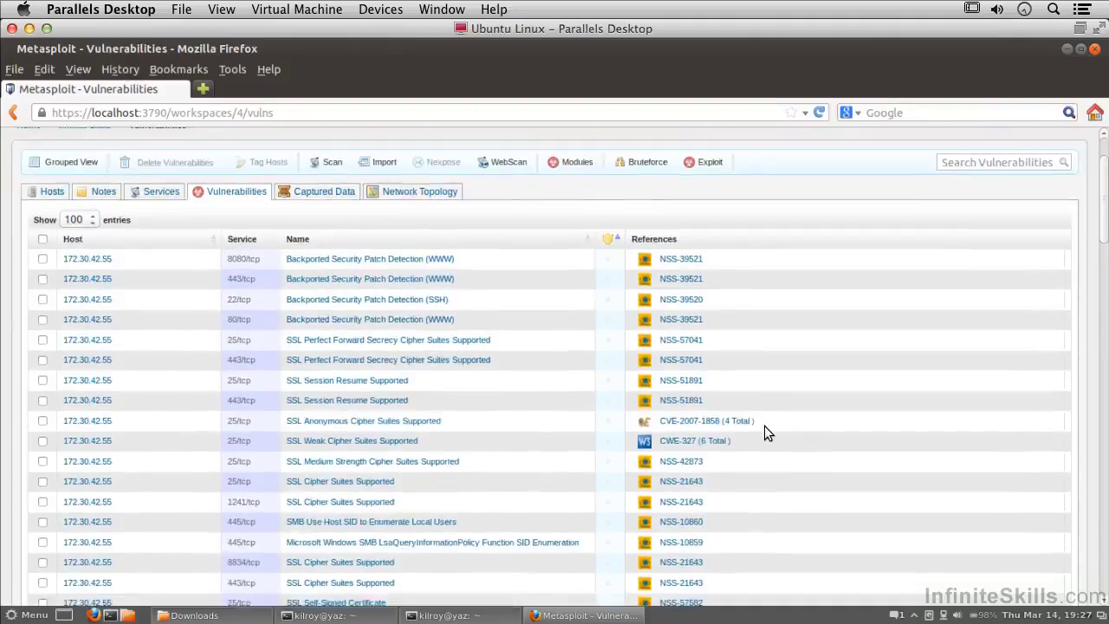
{"action": "scroll", "coordinate": [764, 425], "scroll_direction": "down", "scroll_amount": 5}
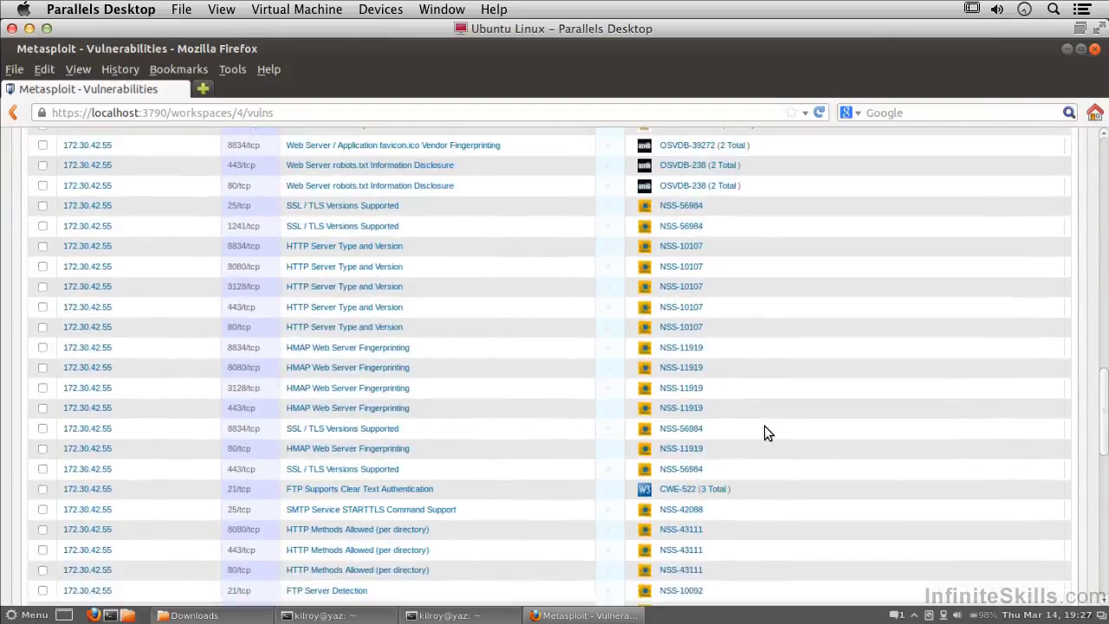
{"action": "scroll", "coordinate": [764, 425], "scroll_direction": "up", "scroll_amount": 6}
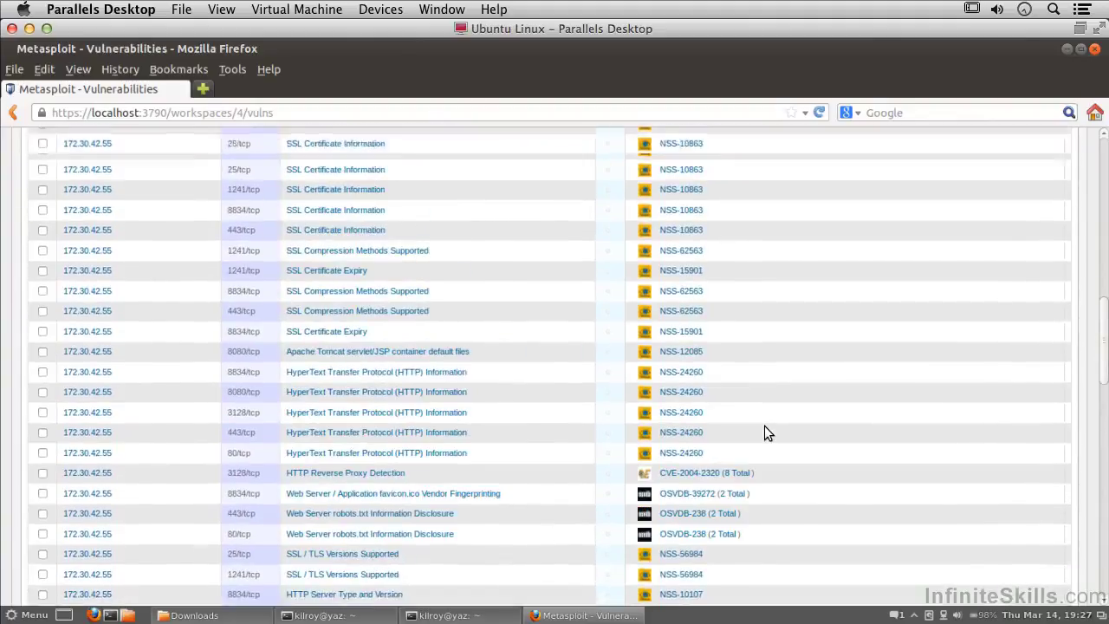
{"action": "scroll", "coordinate": [765, 425], "scroll_direction": "up", "scroll_amount": 6}
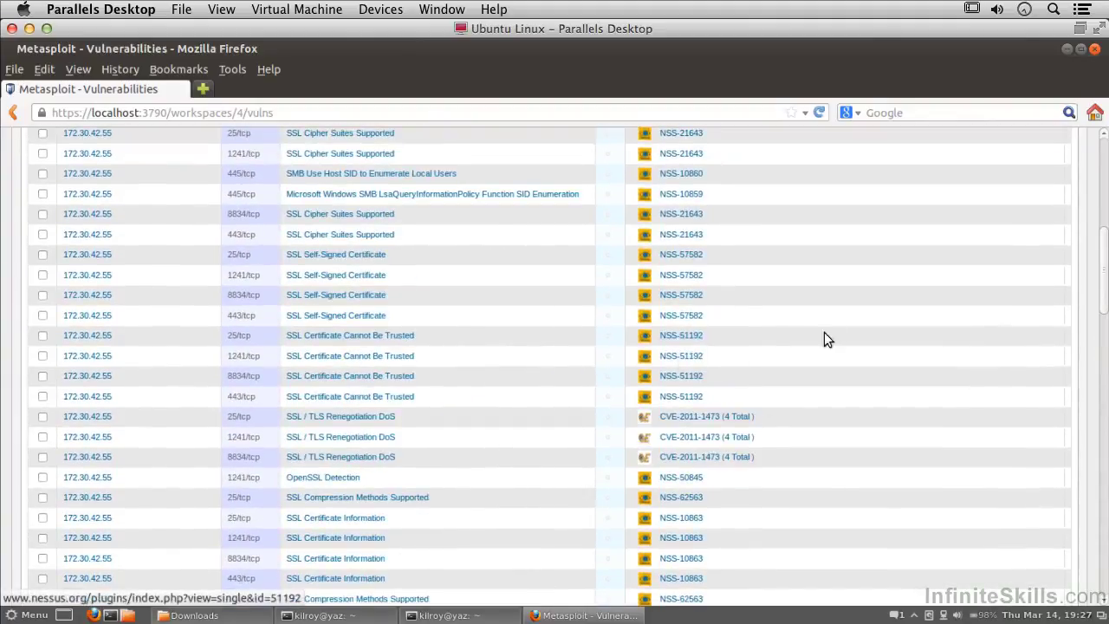
{"action": "scroll", "coordinate": [829, 327], "scroll_direction": "up", "scroll_amount": 6}
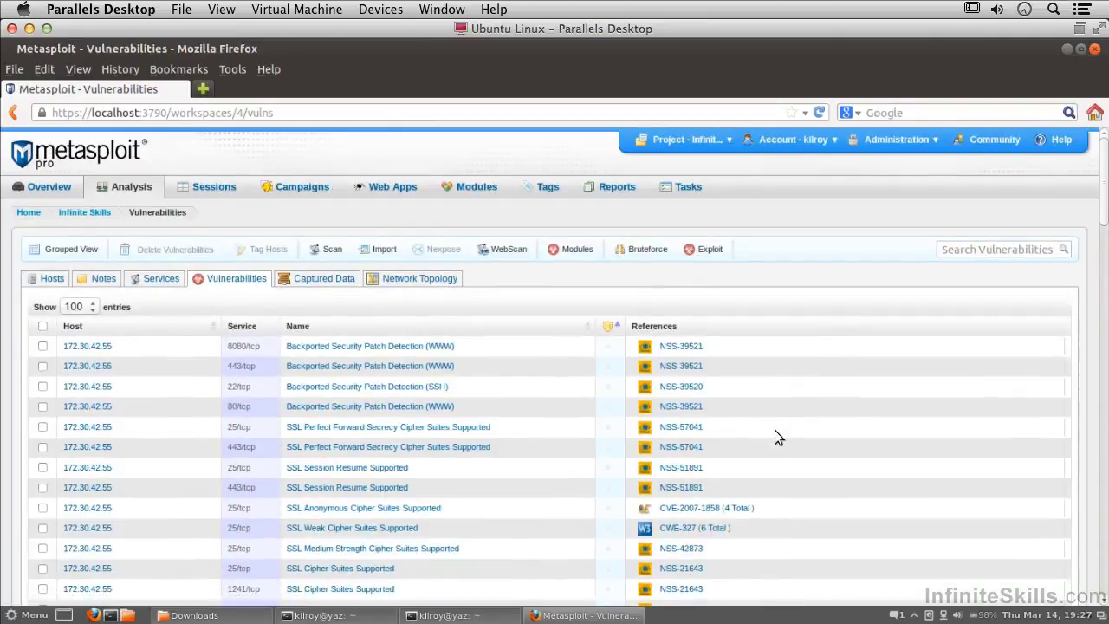
Try the CWE-327 reference, and read the NSS-51891 plugin page for SSL Session Resume Supported on 443/tcp.
{"action": "left_click", "coordinate": [678, 530]}
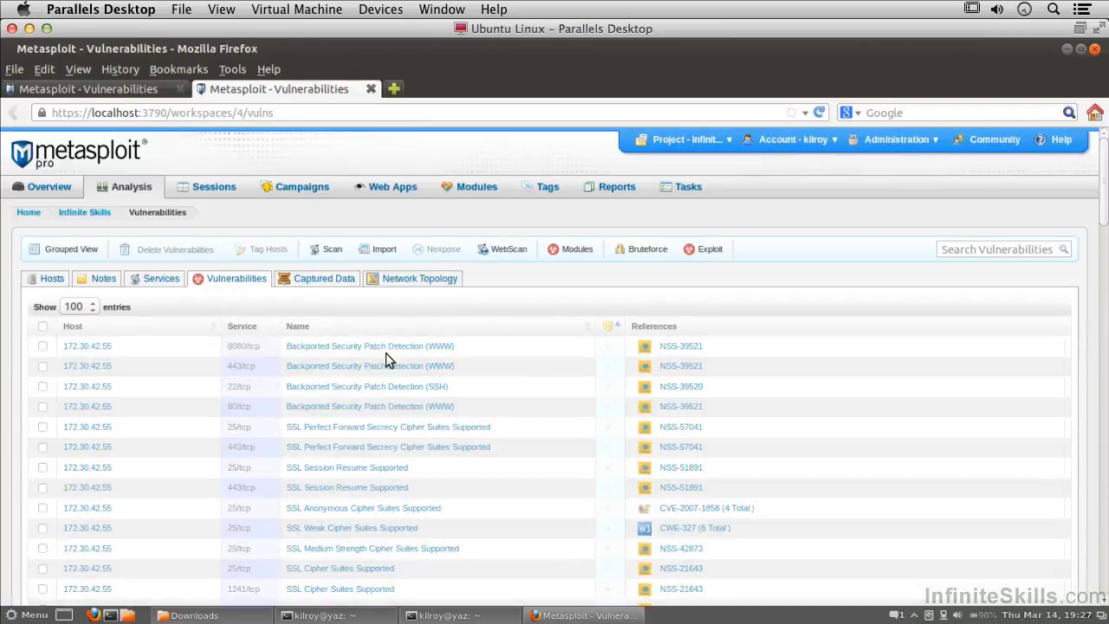
{"action": "left_click", "coordinate": [371, 88]}
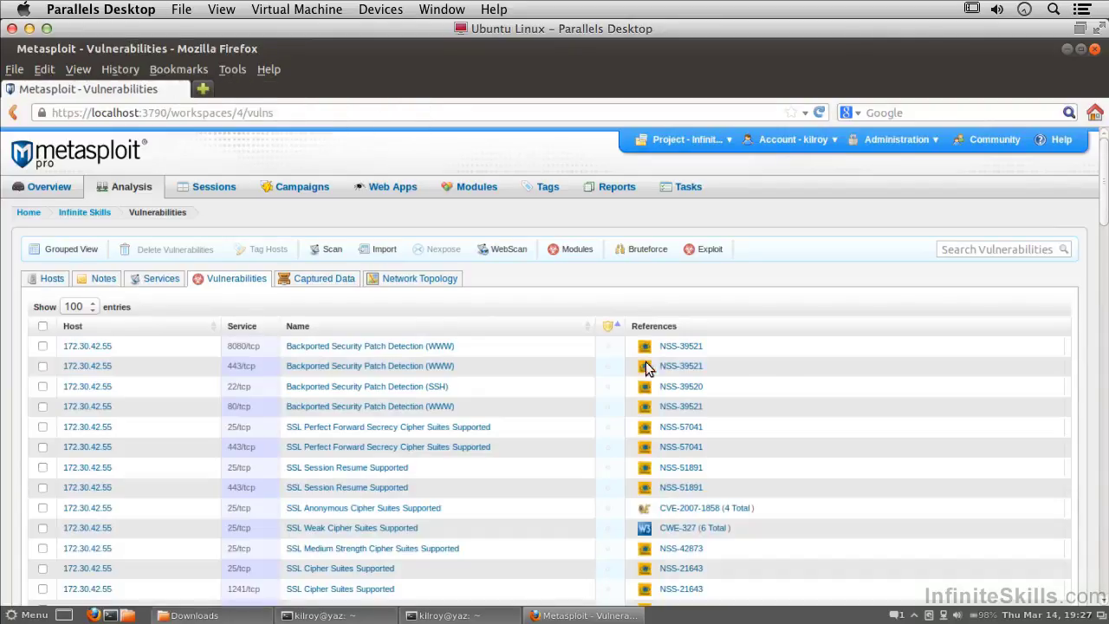
{"action": "left_click", "coordinate": [681, 490]}
{"action": "scroll", "coordinate": [478, 373], "scroll_direction": "down", "scroll_amount": 5}
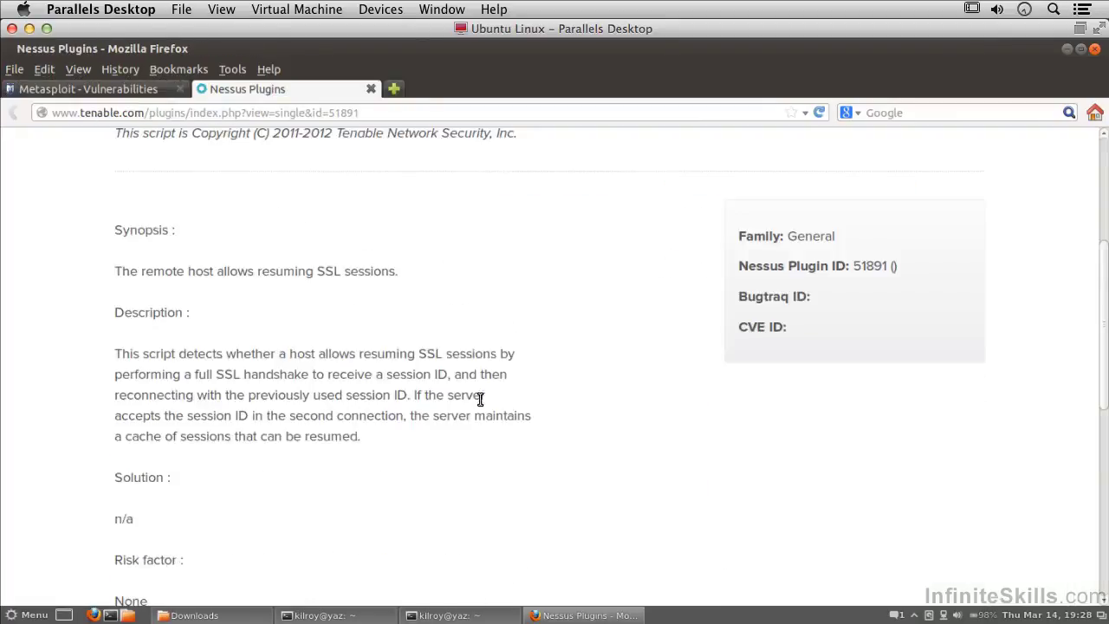
{"action": "scroll", "coordinate": [360, 252], "scroll_direction": "up", "scroll_amount": 2}
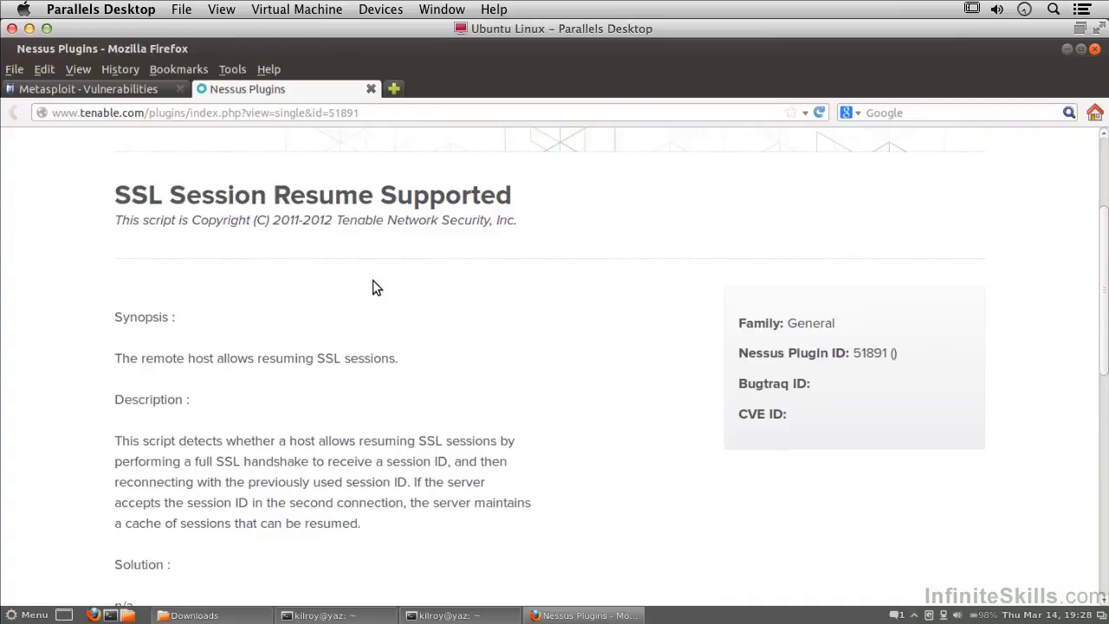
{"action": "left_click", "coordinate": [371, 90]}
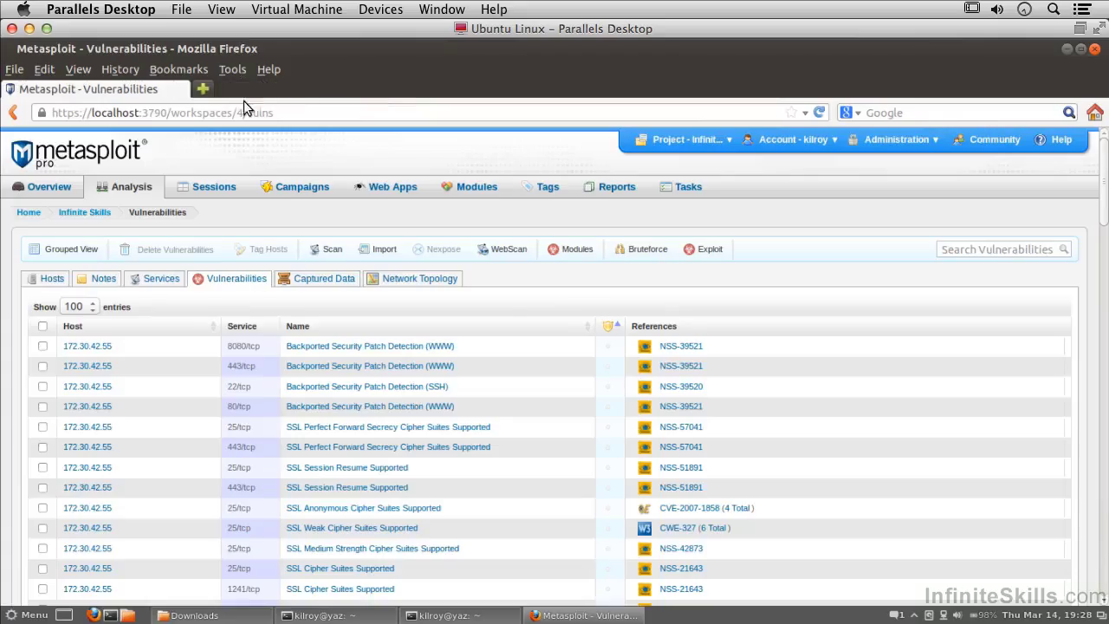
Go to the second page of the vulnerabilities list and examine its entries down to those for host 172.30.42.17.
{"action": "scroll", "coordinate": [652, 456], "scroll_direction": "down", "scroll_amount": 20}
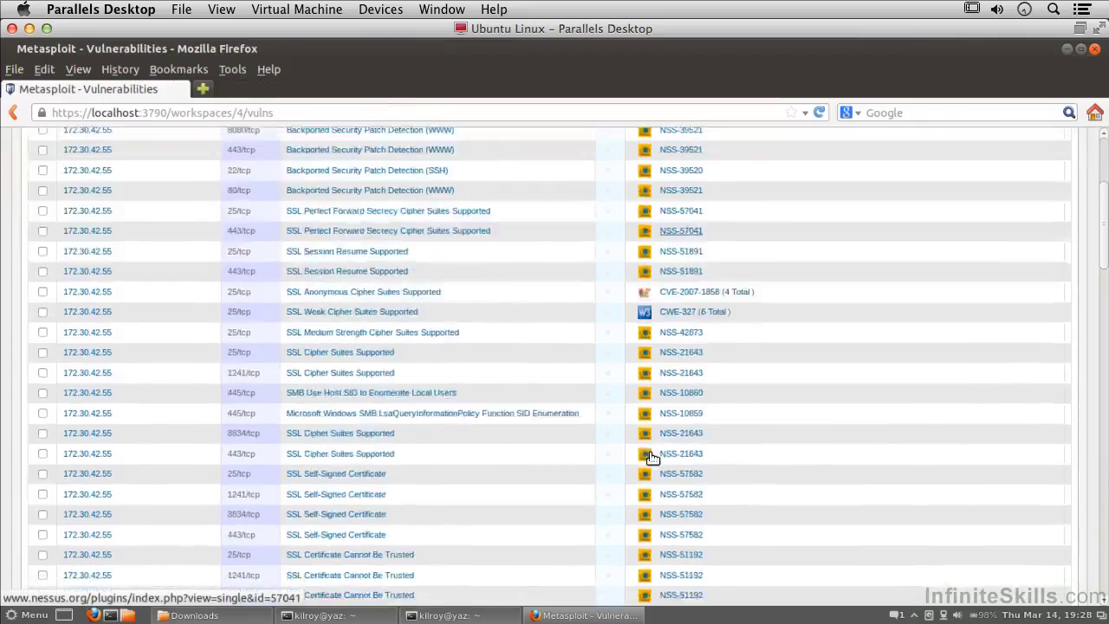
{"action": "scroll", "coordinate": [652, 457], "scroll_direction": "down", "scroll_amount": 10}
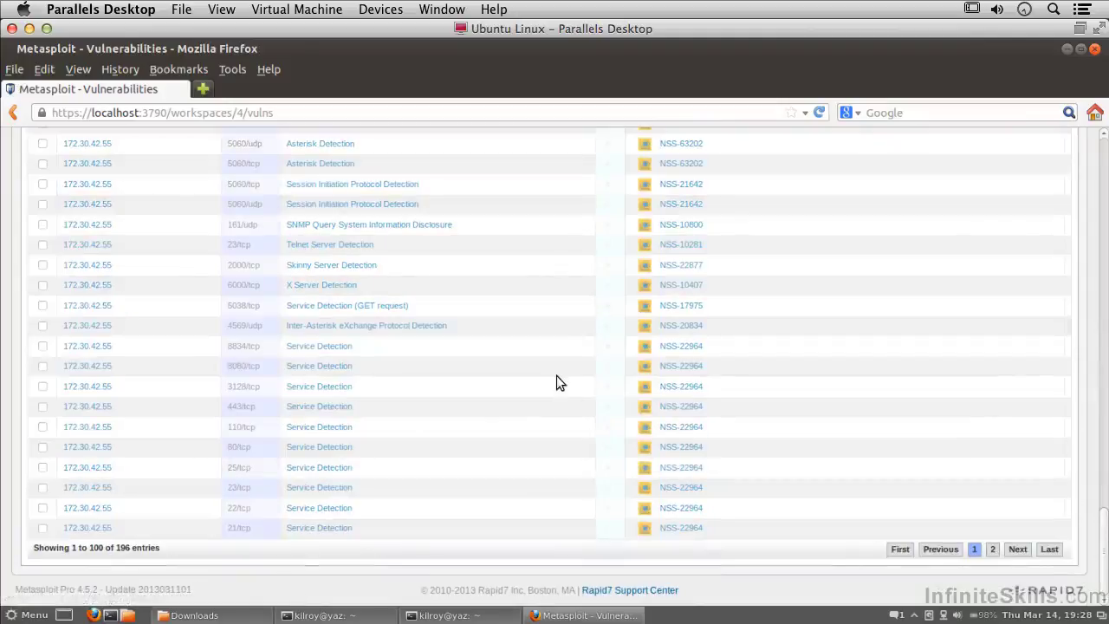
{"action": "scroll", "coordinate": [556, 375], "scroll_direction": "up", "scroll_amount": 10}
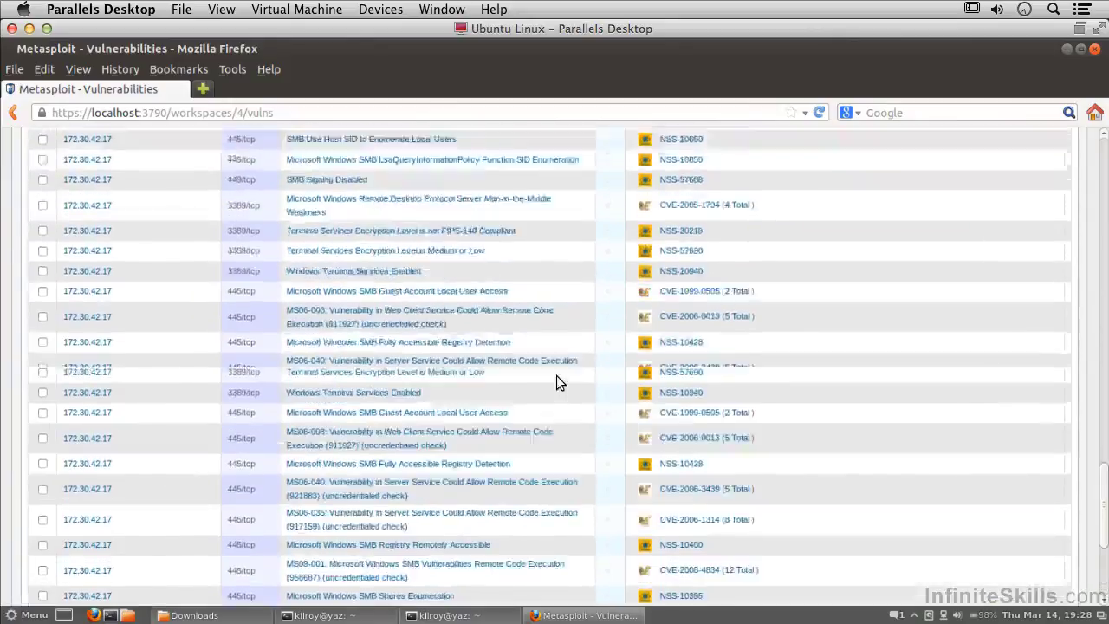
{"action": "scroll", "coordinate": [559, 382], "scroll_direction": "up", "scroll_amount": 15}
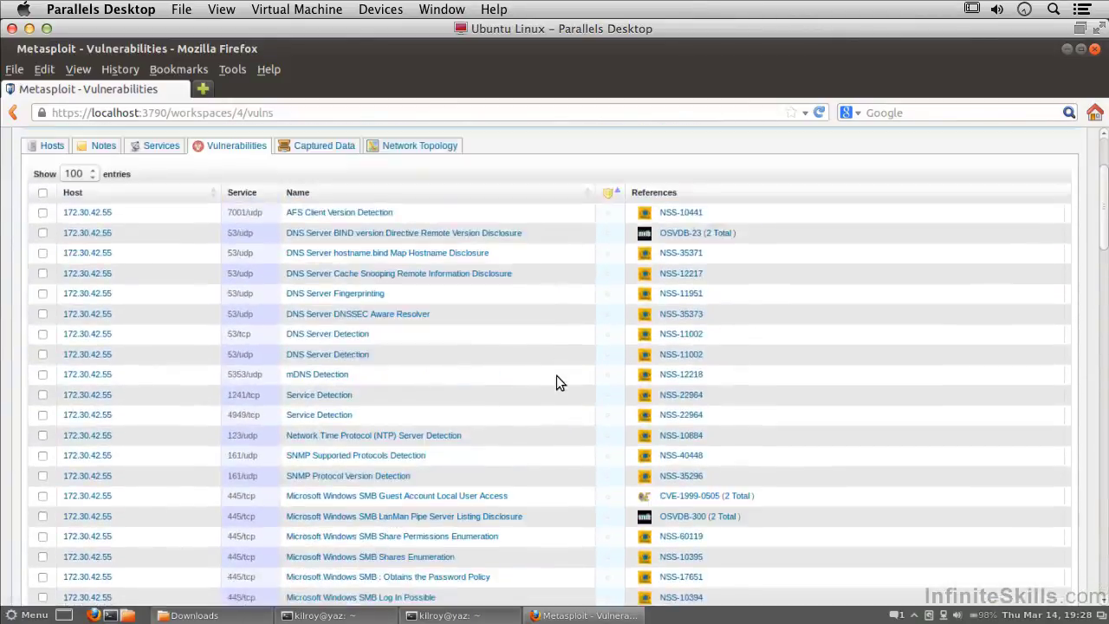
{"action": "scroll", "coordinate": [559, 383], "scroll_direction": "down", "scroll_amount": 10}
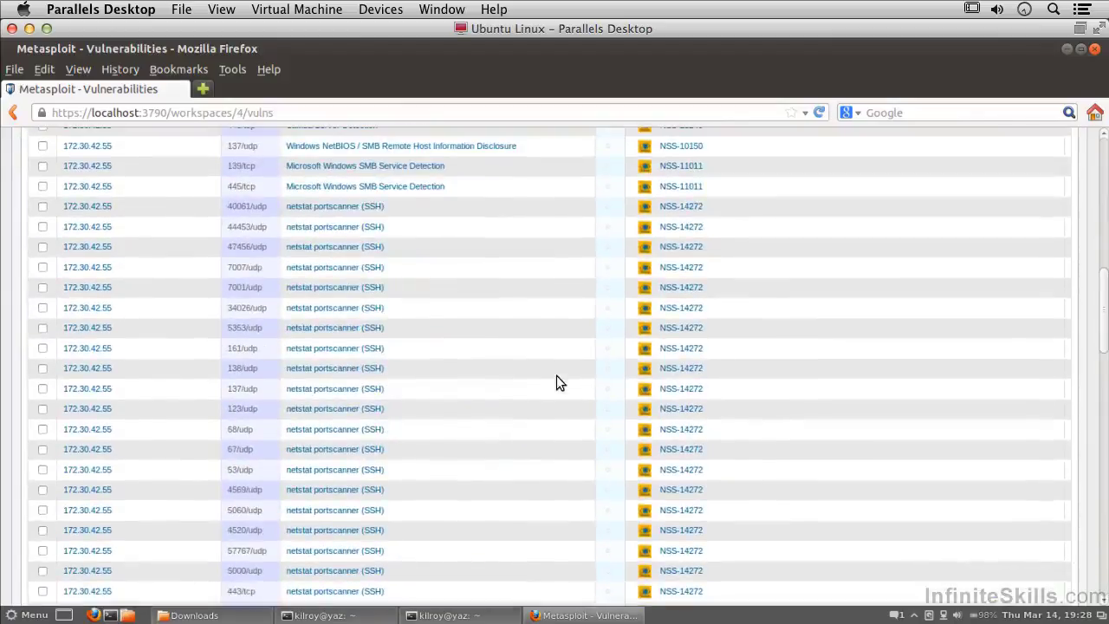
{"action": "scroll", "coordinate": [530, 429], "scroll_direction": "down", "scroll_amount": 4}
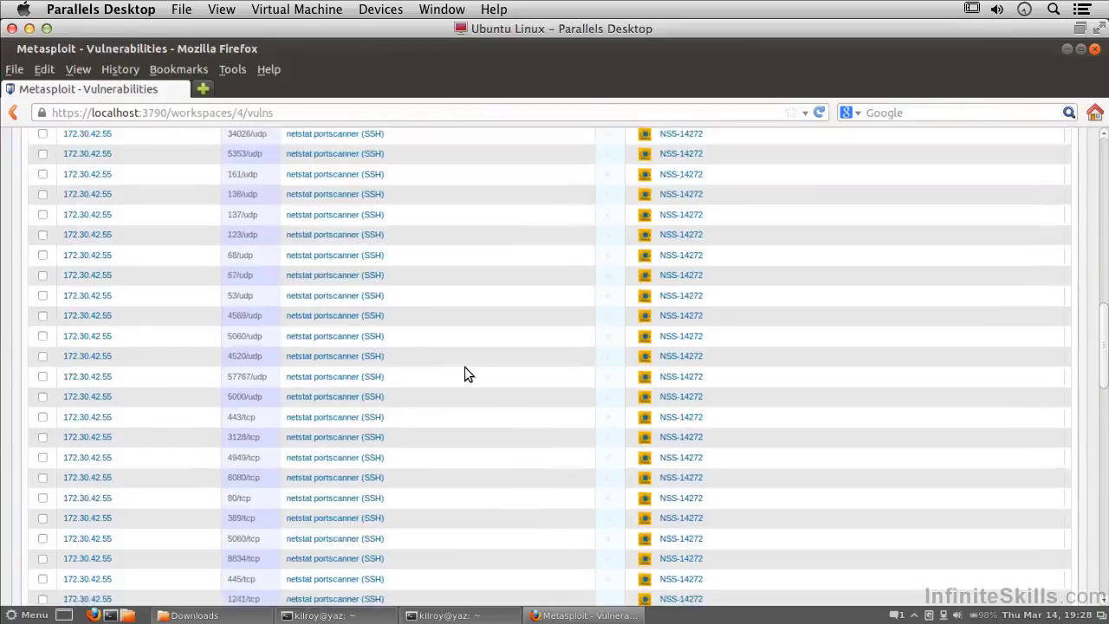
{"action": "scroll", "coordinate": [464, 371], "scroll_direction": "down", "scroll_amount": 15}
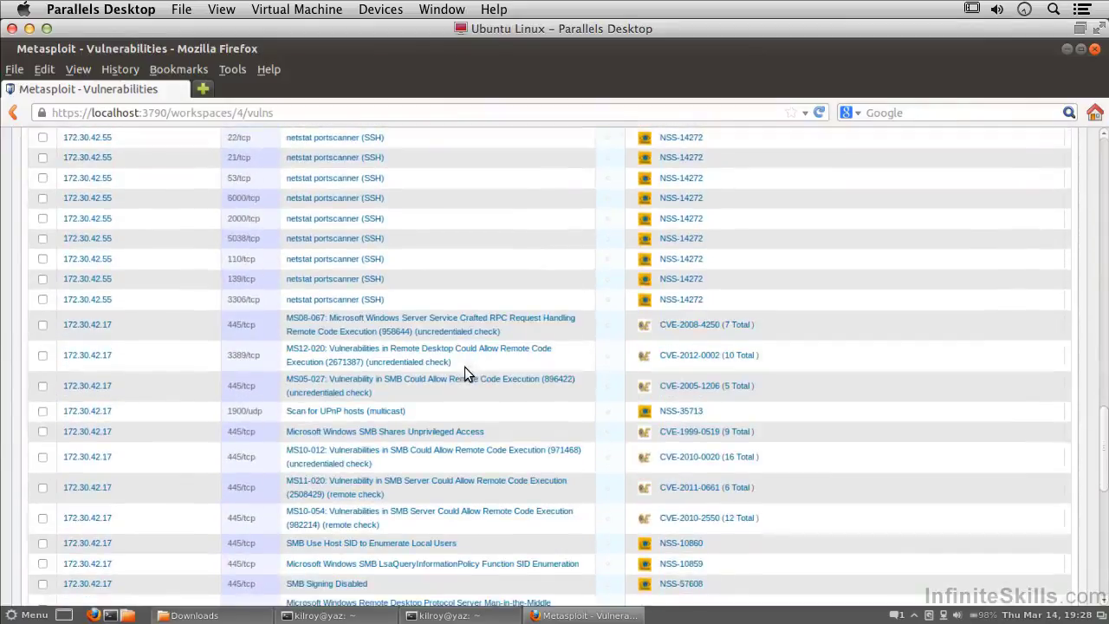